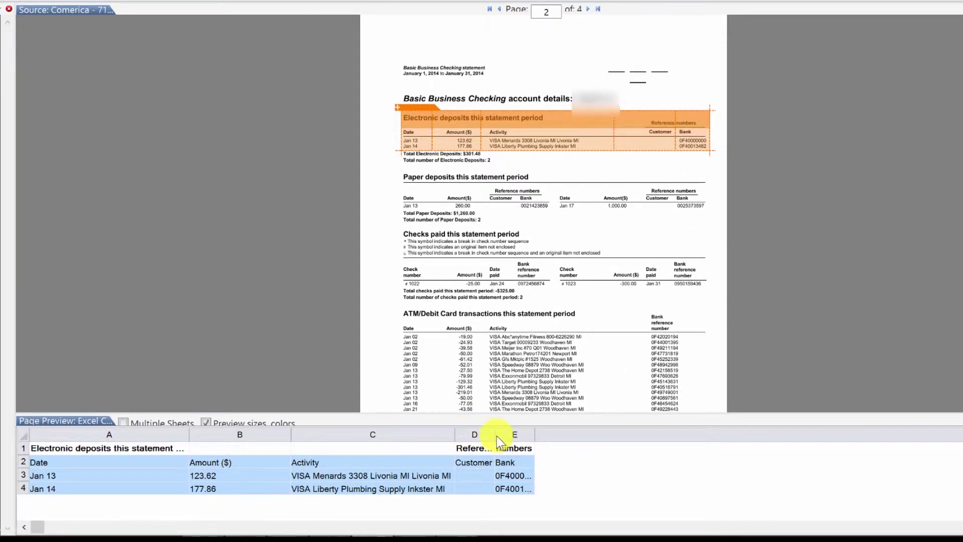
# Step: Widen the Customer and Bank columns in the preview and extend the electronic deposits table's top edge slightly upward
pyautogui.click(498, 440)
pyautogui.moveTo(494, 433); pyautogui.dragTo(661, 435)
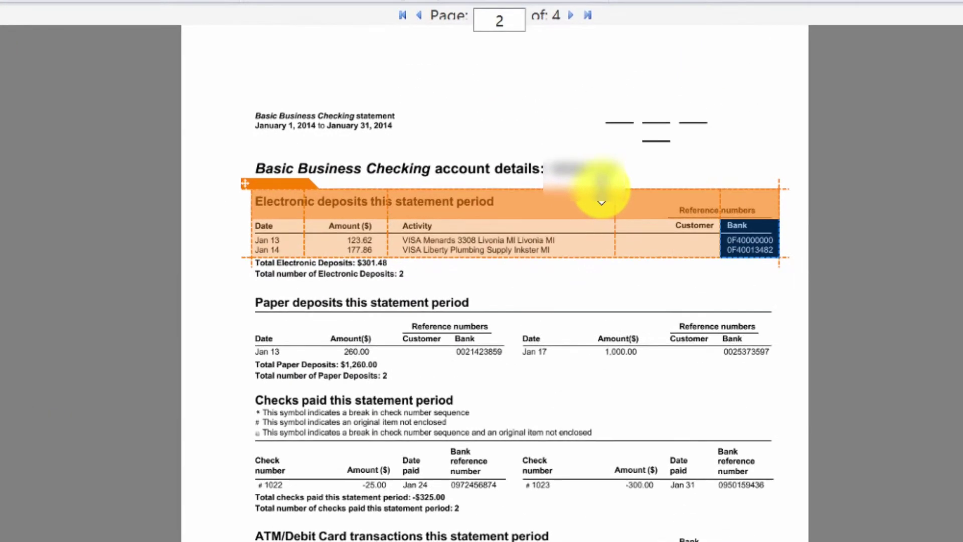
pyautogui.moveTo(601, 189)
pyautogui.mouseDown()
pyautogui.moveTo(609, 172)
pyautogui.moveTo(607, 181)
pyautogui.mouseUp()
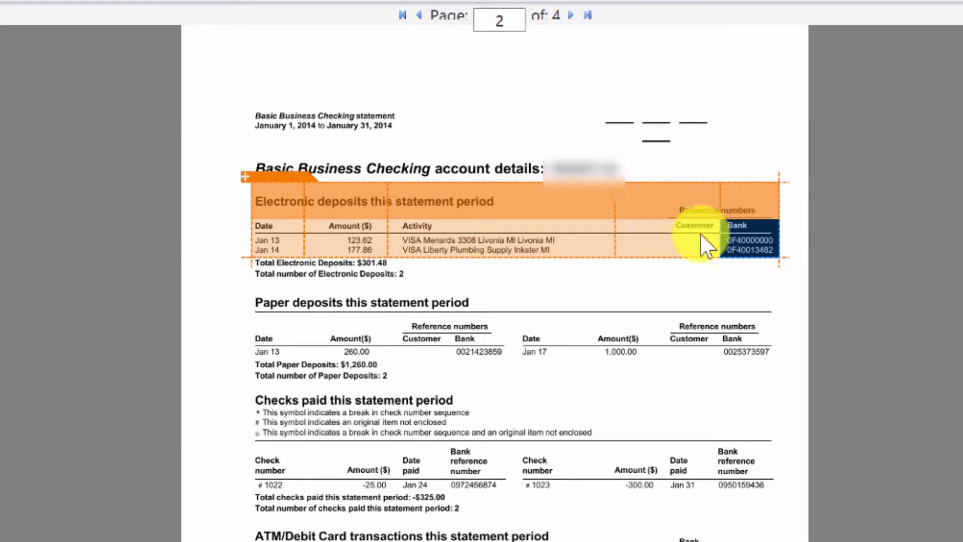
pyautogui.click(687, 208)
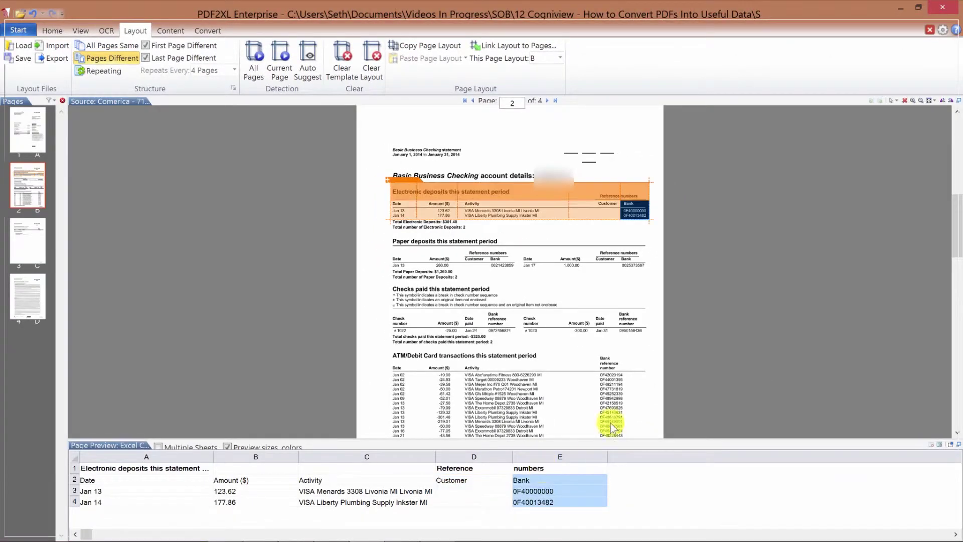
# Step: Merge the Customer and Bank columns of the electronic deposits table into one column
pyautogui.click(598, 204)
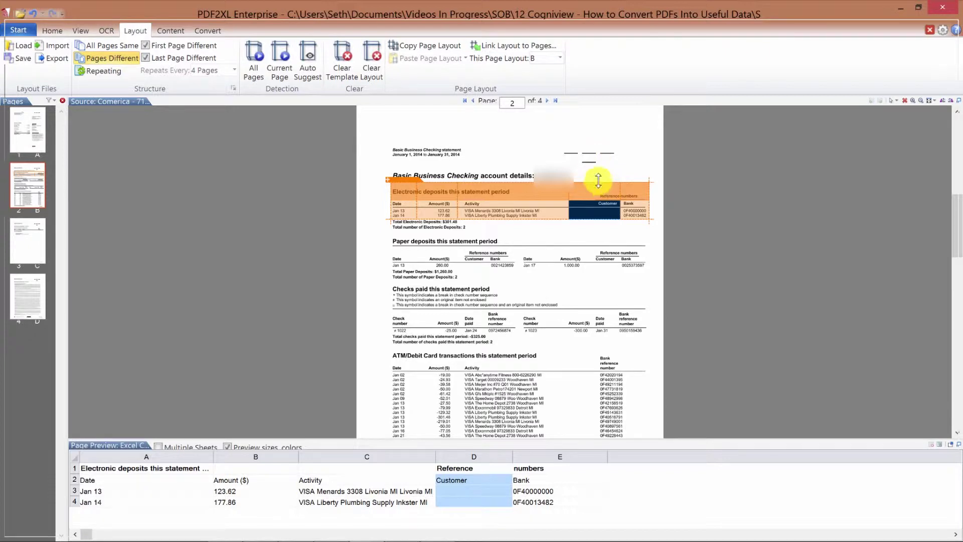
pyautogui.moveTo(607, 176); pyautogui.dragTo(622, 177)
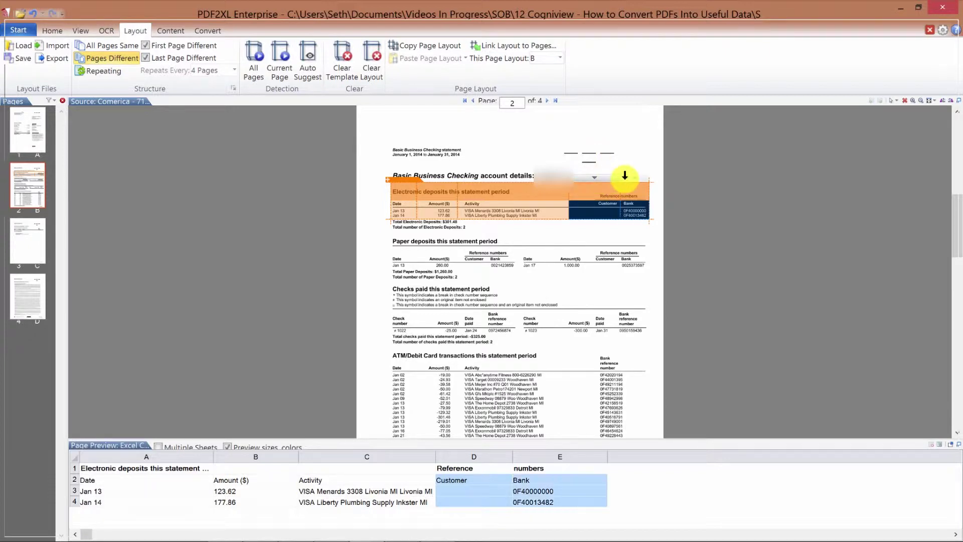
pyautogui.rightClick(595, 199)
pyautogui.click(620, 205)
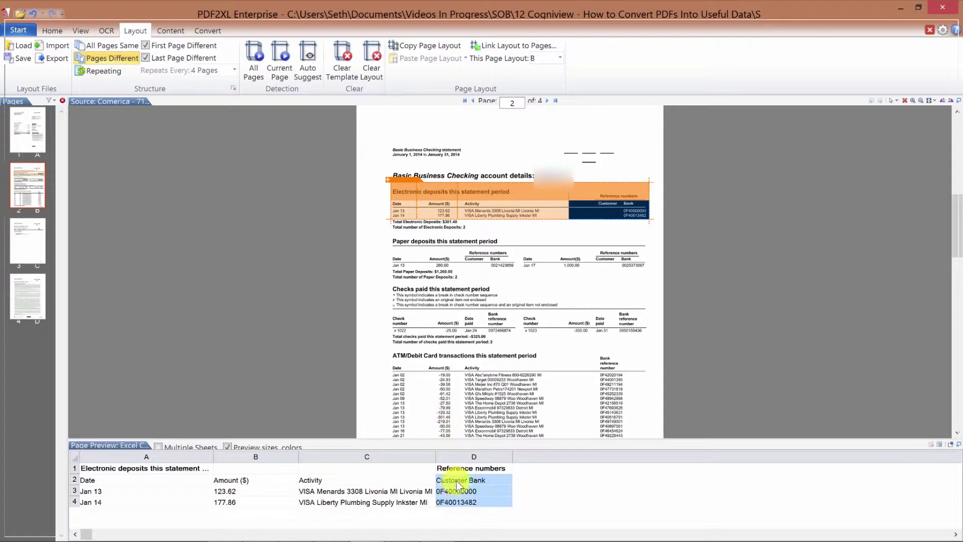
# Step: Set the merged column's header in the electronic deposits table to Reference Number
pyautogui.rightClick(622, 192)
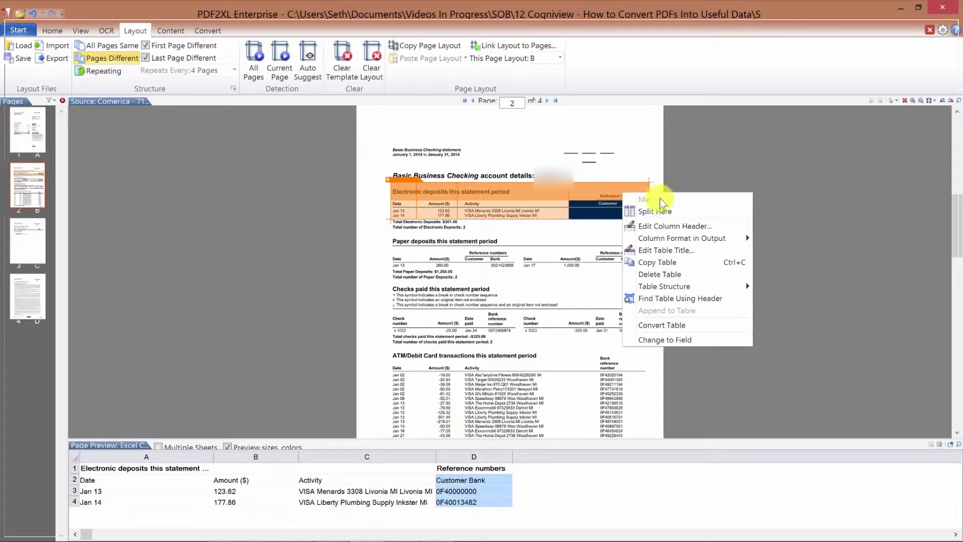
pyautogui.moveTo(657, 241)
pyautogui.click(674, 226)
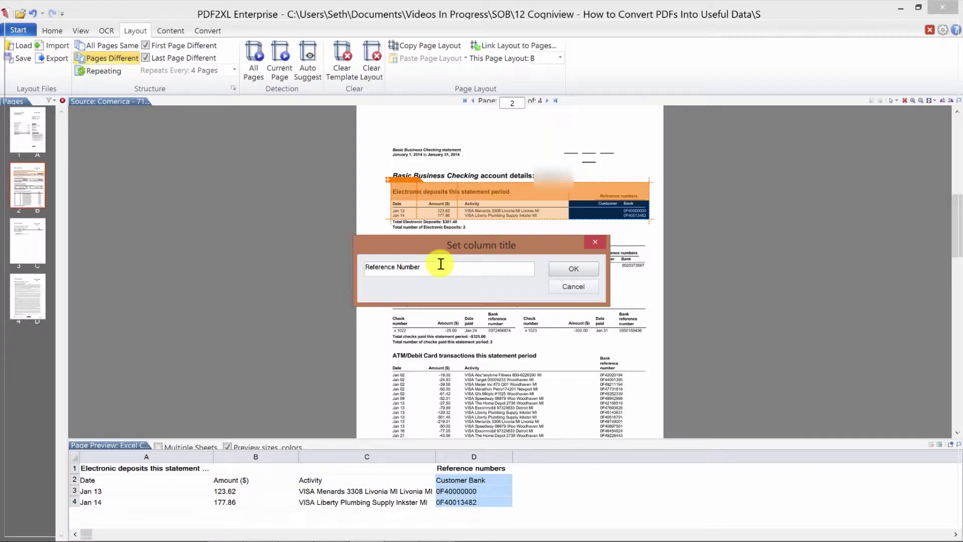
pyautogui.click(570, 268)
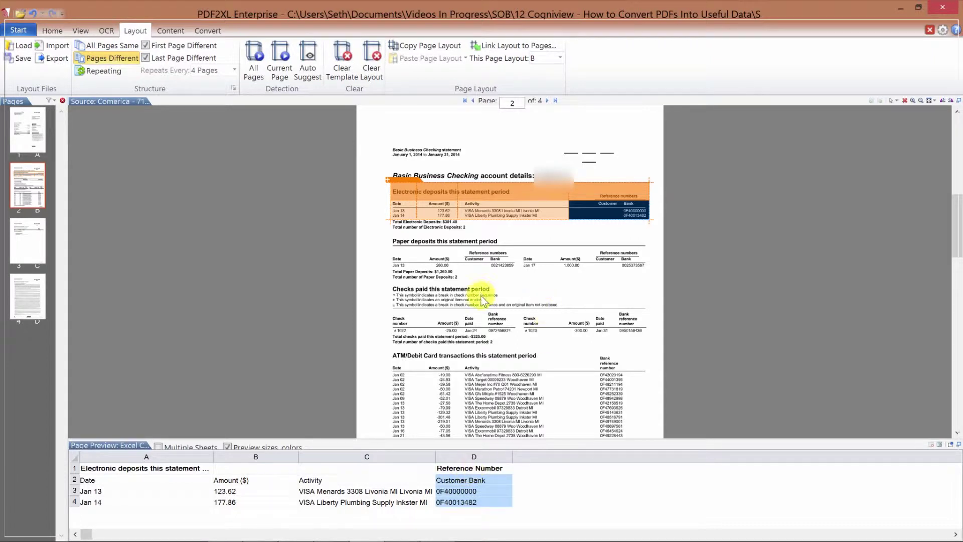
# Step: Define a table around the paper deposits section, down to its data row, and title it Paper Deposits
pyautogui.moveTo(389, 236); pyautogui.dragTo(644, 269)
pyautogui.click(393, 243)
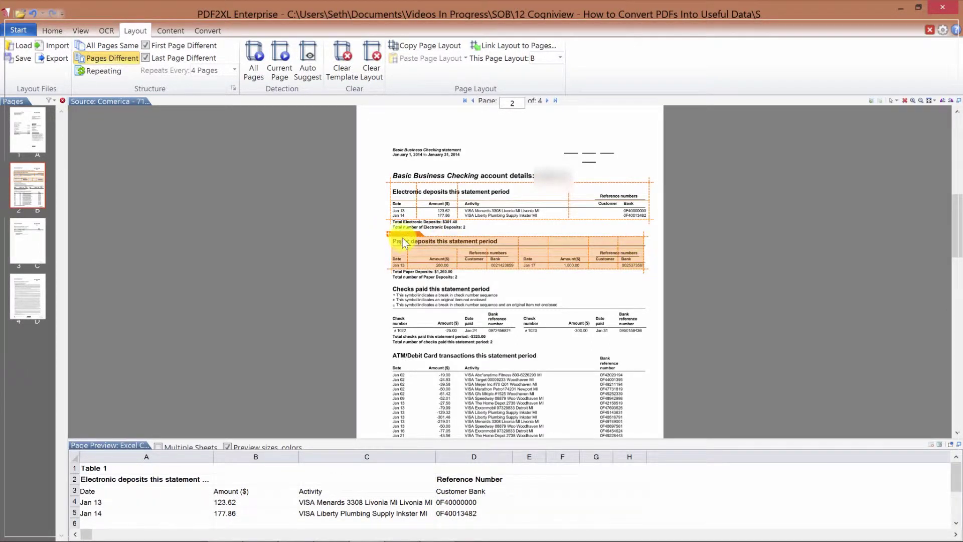
pyautogui.rightClick(402, 234)
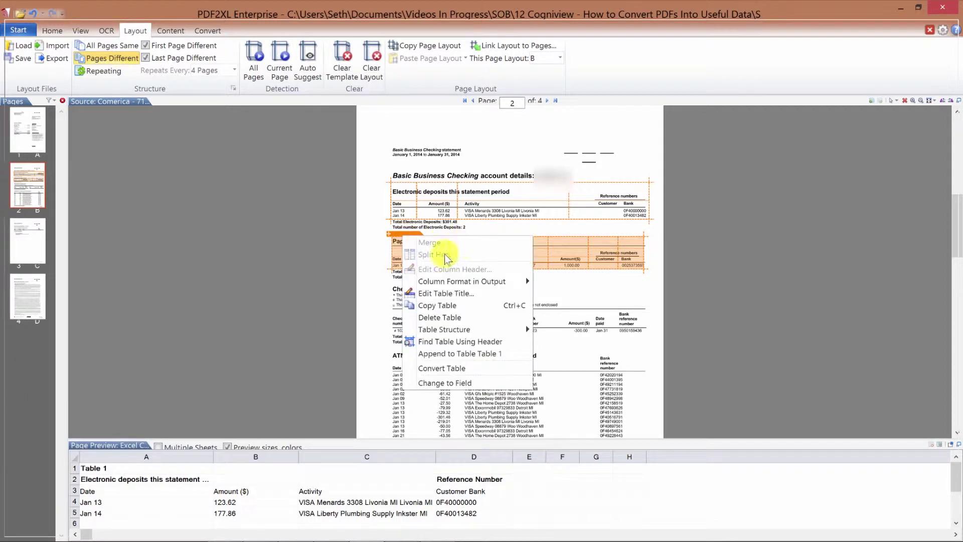
pyautogui.click(448, 295)
pyautogui.write('Paper D')
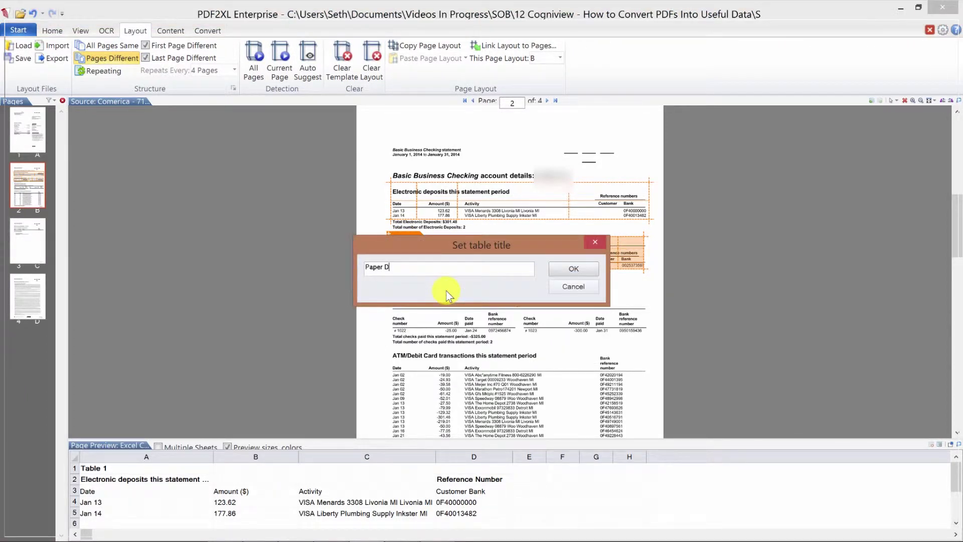
pyautogui.write('eposits')
pyautogui.press('Return')
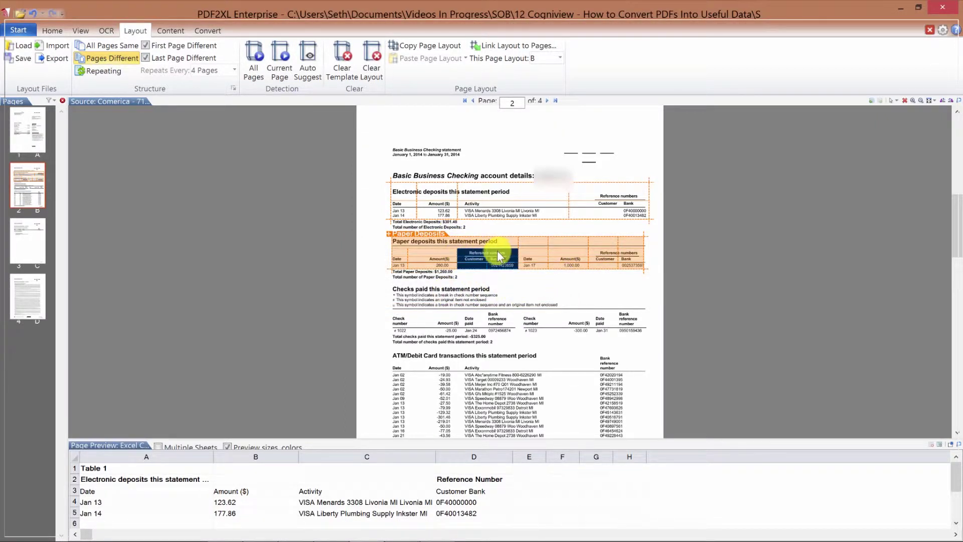
# Step: Merge the Customer and Bank columns under both Reference numbers headings of the paper deposits table
pyautogui.moveTo(510, 256); pyautogui.dragTo(522, 263)
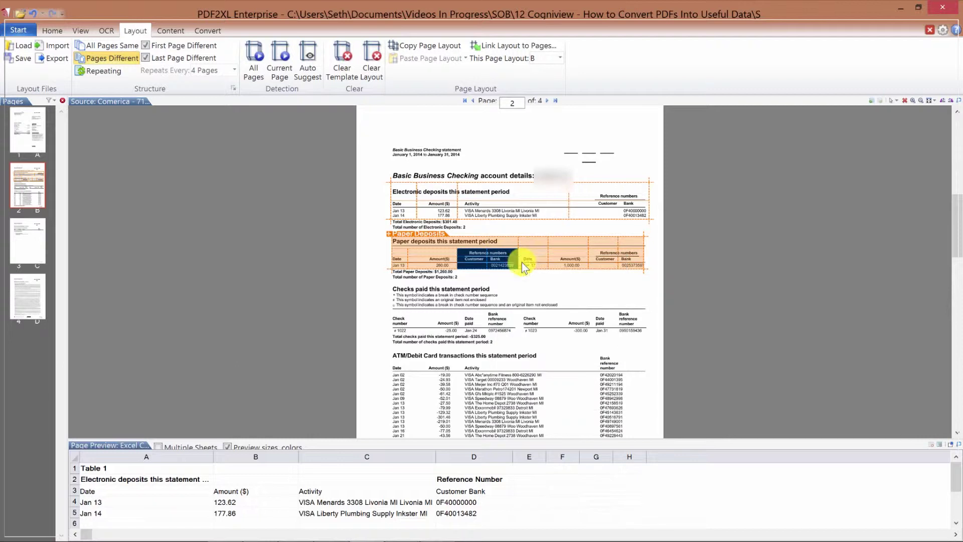
pyautogui.moveTo(611, 257); pyautogui.dragTo(628, 257)
pyautogui.rightClick(612, 251)
pyautogui.click(621, 244)
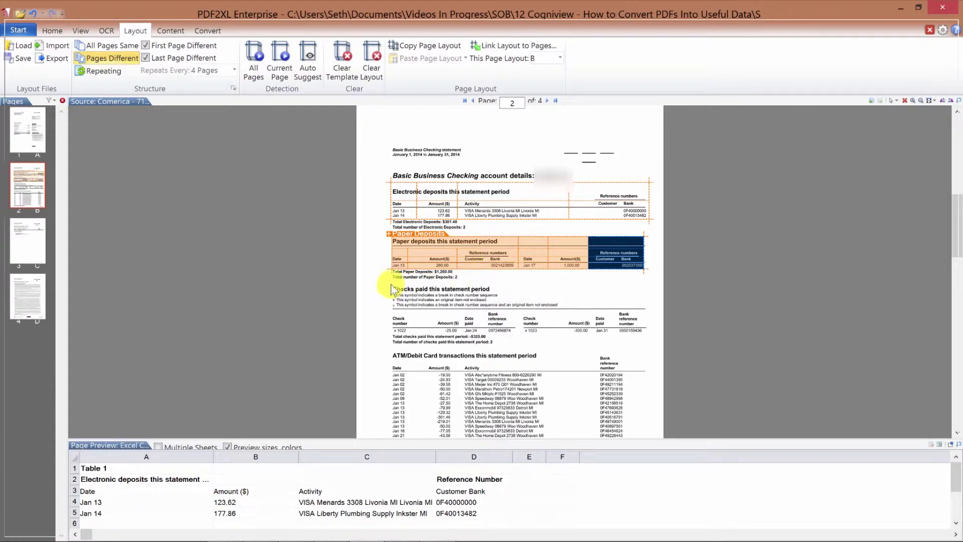
# Step: Define a table around the checks paid section, down to its data row, and select its wide first column
pyautogui.moveTo(391, 284); pyautogui.dragTo(649, 334)
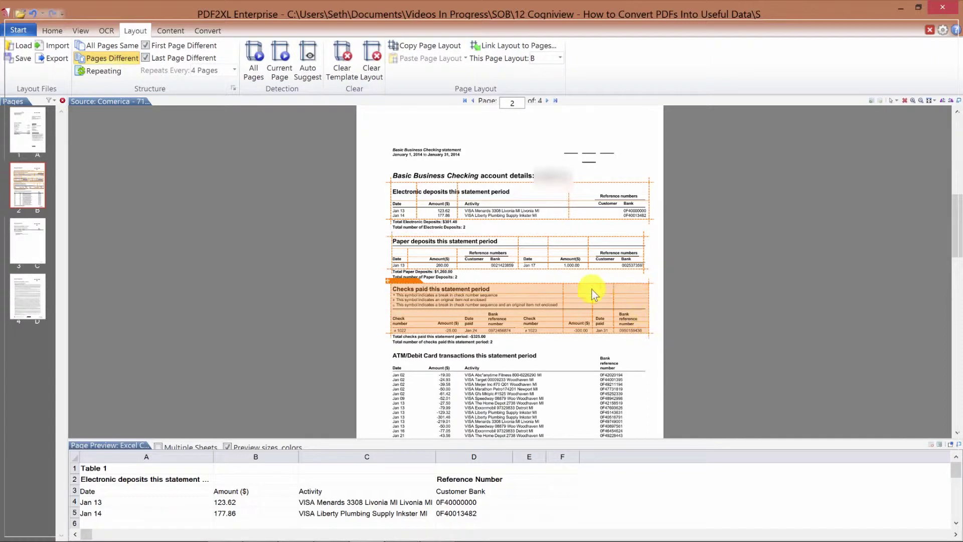
pyautogui.rightClick(427, 292)
pyautogui.click(430, 301)
pyautogui.click(423, 315)
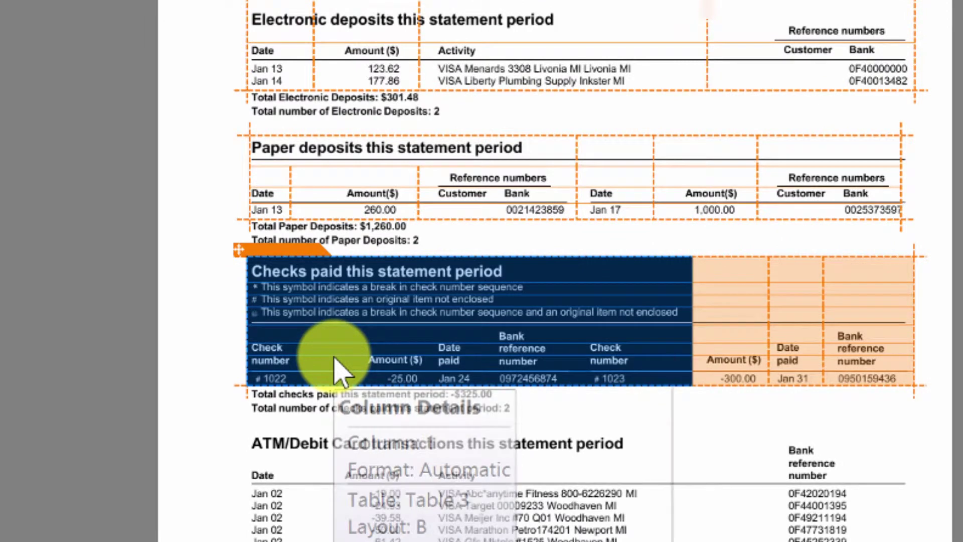
# Step: Split the checks table's wide first column into separate Check number, Amount, Date paid, Bank reference number and second Check number columns
pyautogui.rightClick(336, 361)
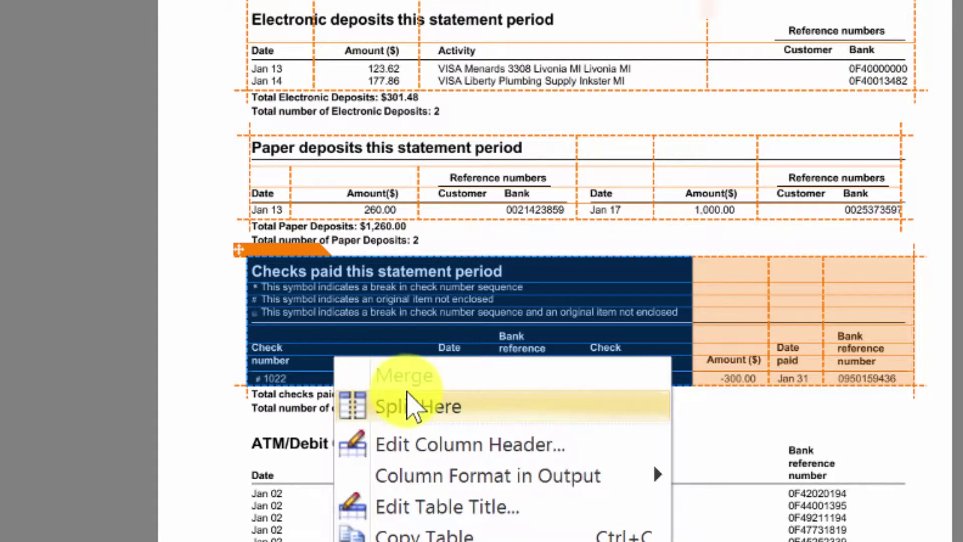
pyautogui.click(388, 406)
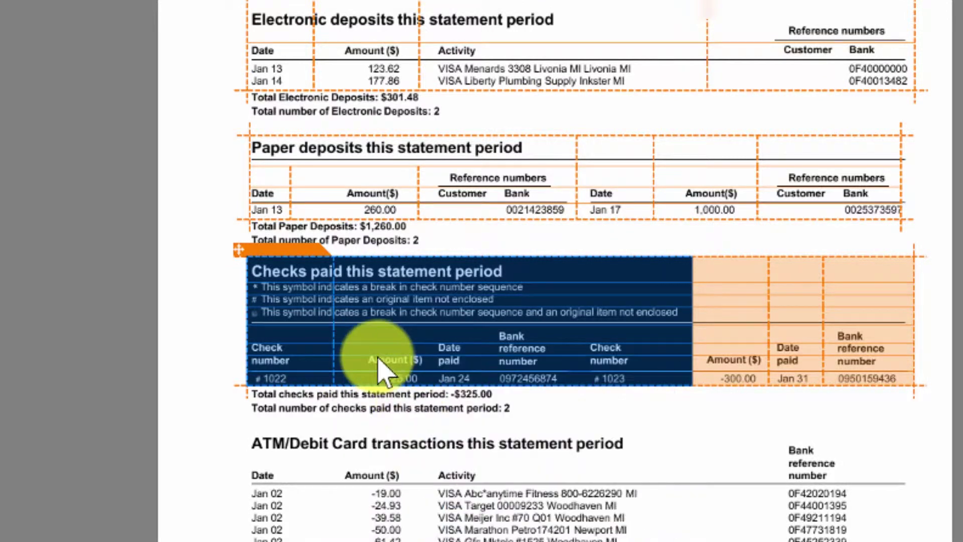
pyautogui.rightClick(432, 382)
pyautogui.click(488, 411)
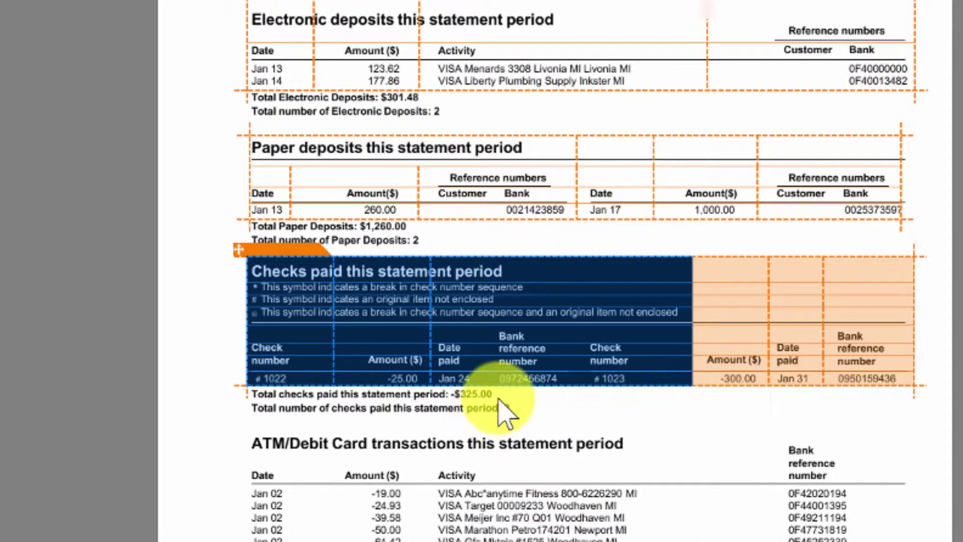
pyautogui.rightClick(514, 381)
pyautogui.click(490, 409)
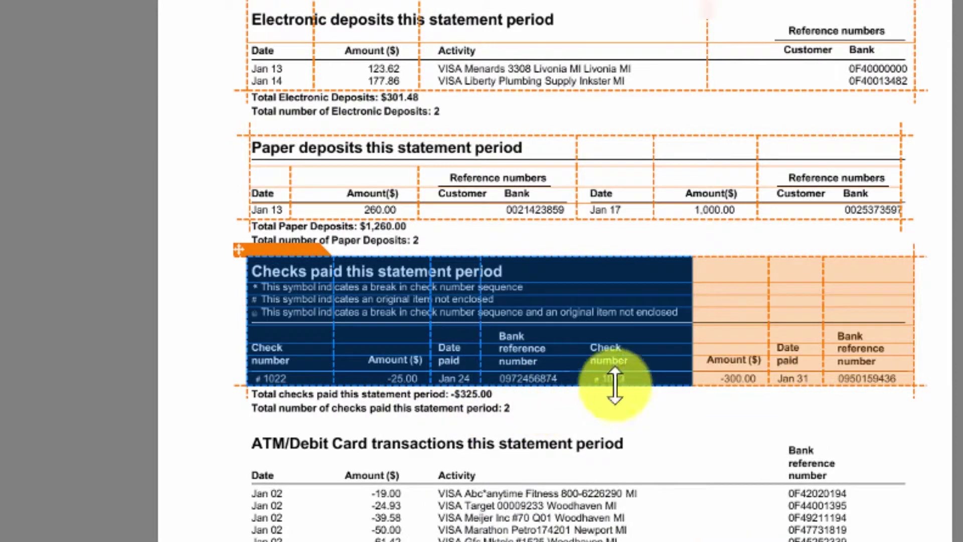
pyautogui.rightClick(582, 371)
pyautogui.click(647, 408)
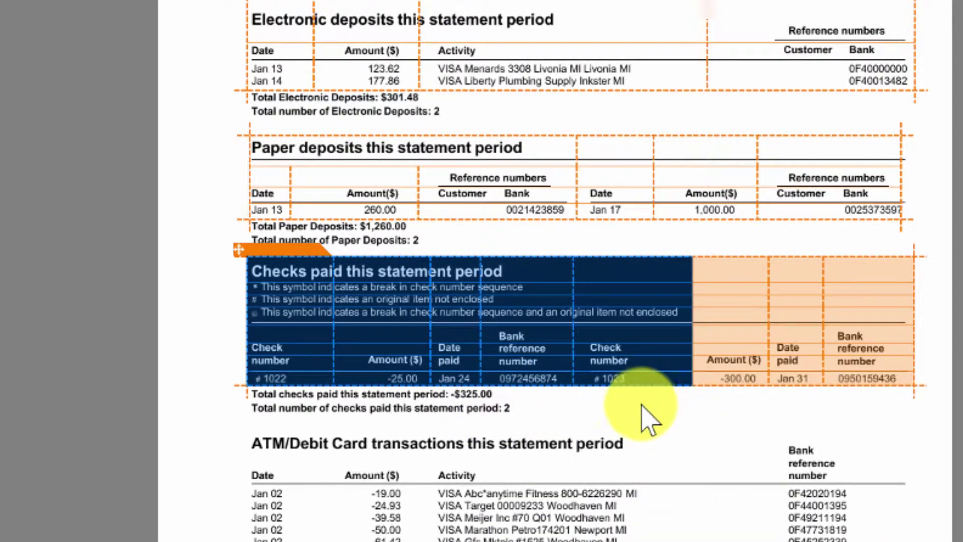
pyautogui.click(615, 369)
pyautogui.click(757, 361)
pyautogui.click(862, 351)
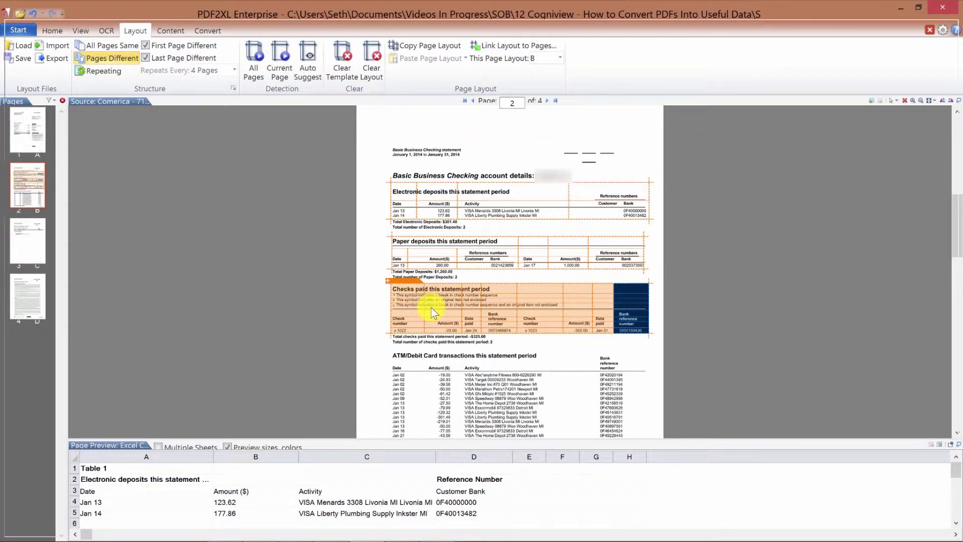
# Step: Set the title of the checks paid table to Checks Paid
pyautogui.moveTo(431, 307)
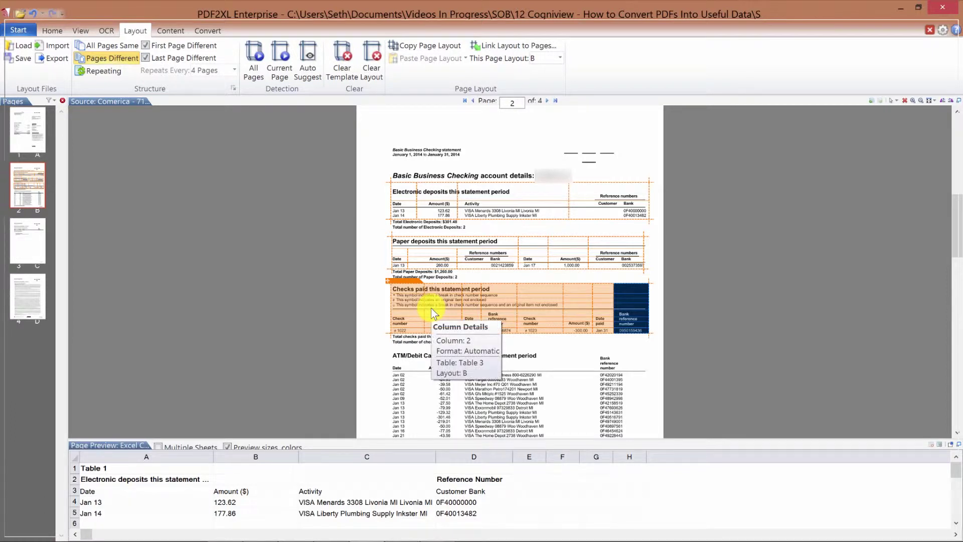
pyautogui.rightClick(399, 281)
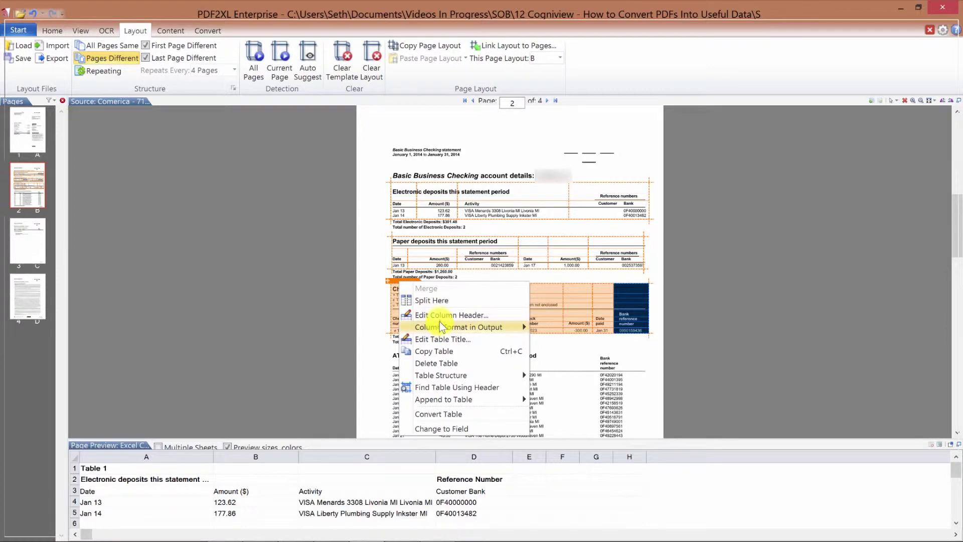
pyautogui.click(441, 342)
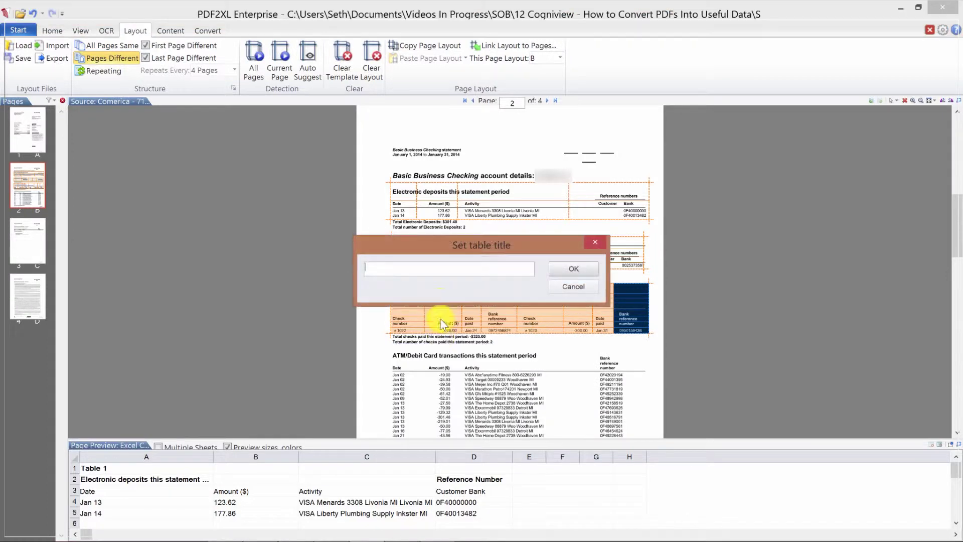
pyautogui.moveTo(443, 245); pyautogui.dragTo(443, 184)
pyautogui.write('Checks Paid')
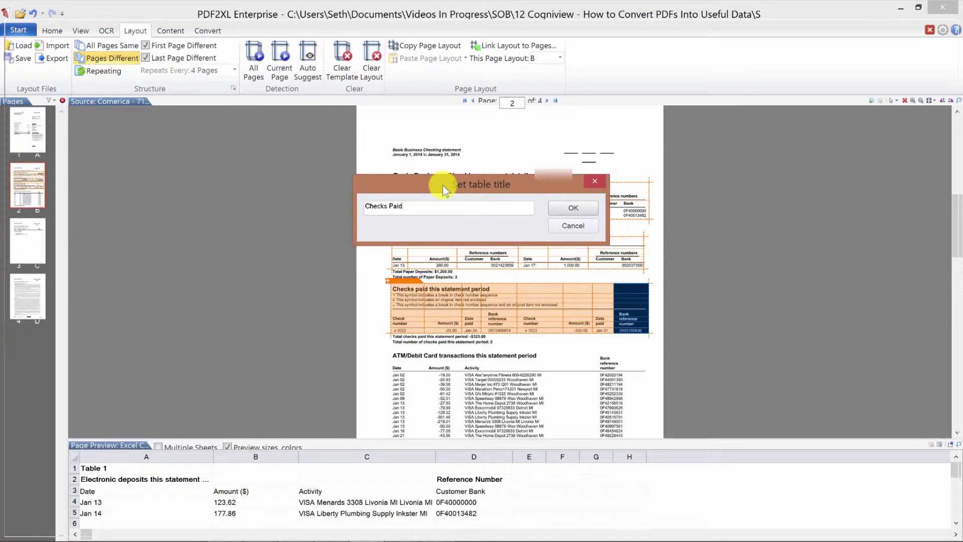
pyautogui.press('Return')
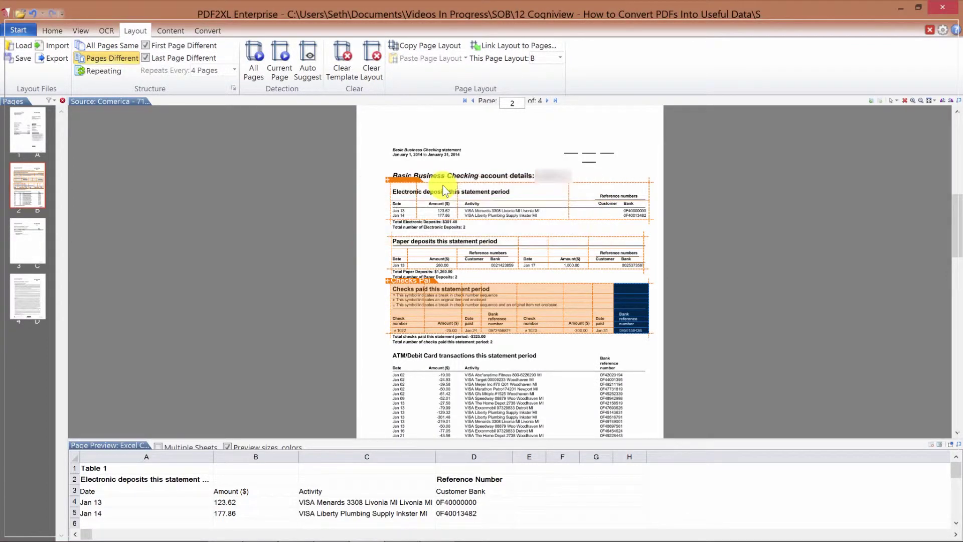
# Step: Define a table around the ATM/Debit Card transactions section, through its last transaction row, and title it ATM
pyautogui.scroll(-1, 466, 346)
pyautogui.scroll(-10, 467, 350)
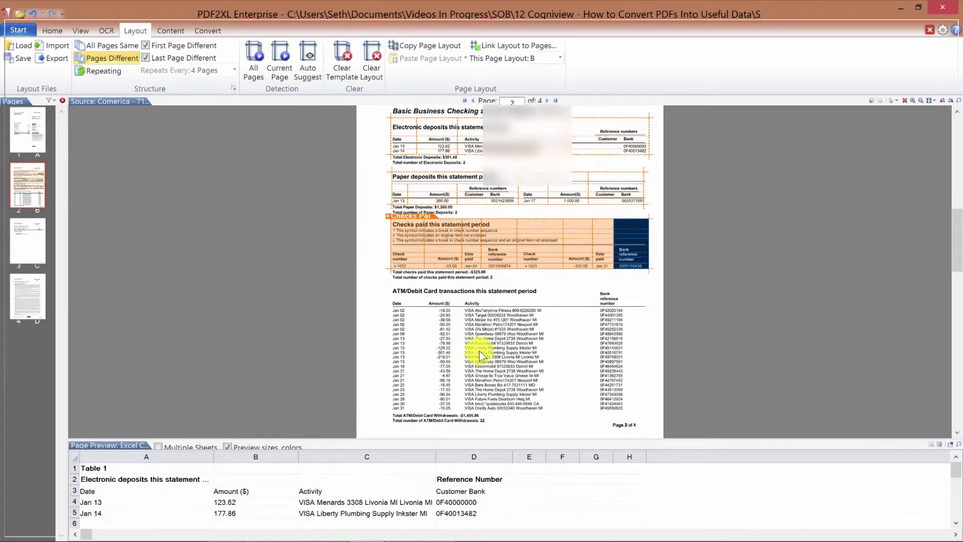
pyautogui.scroll(8, 481, 350)
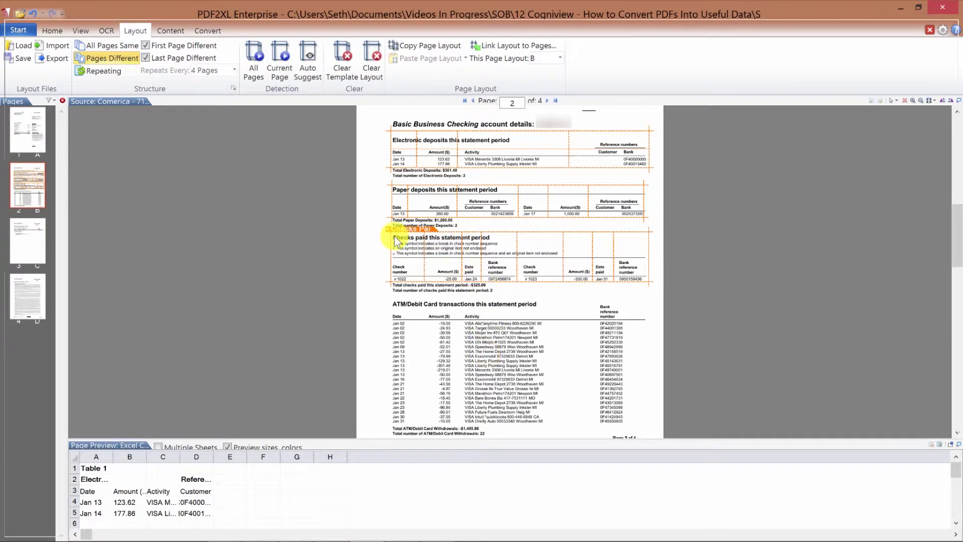
pyautogui.moveTo(555, 320); pyautogui.dragTo(634, 425)
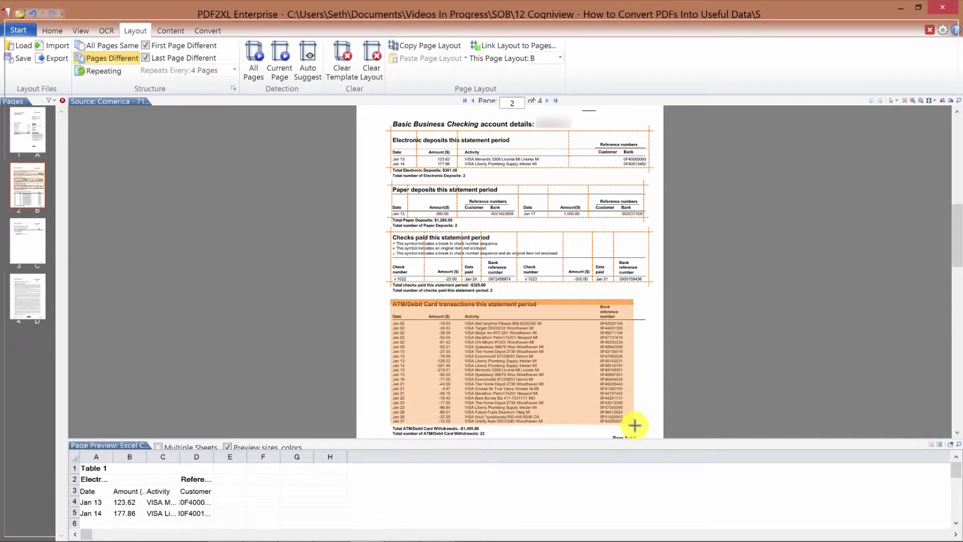
pyautogui.rightClick(402, 296)
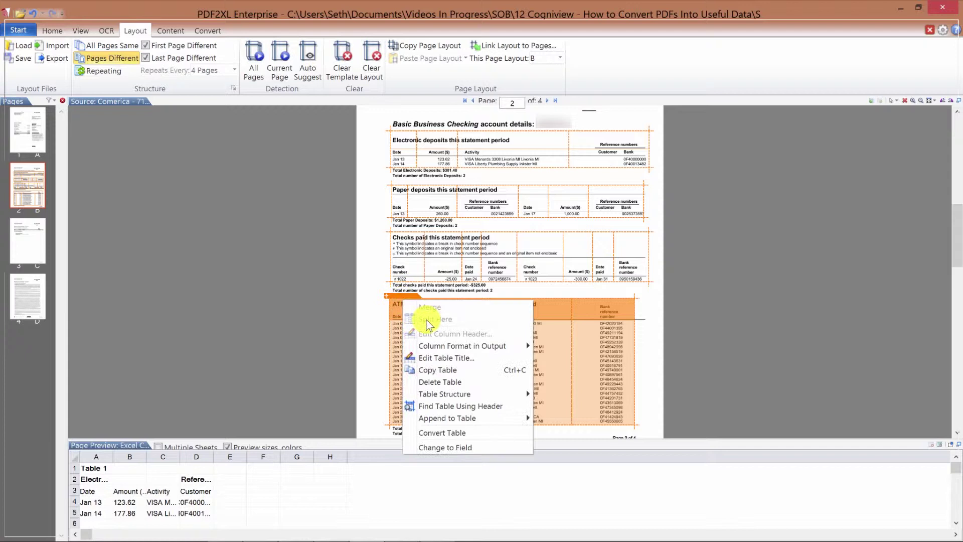
pyautogui.click(447, 358)
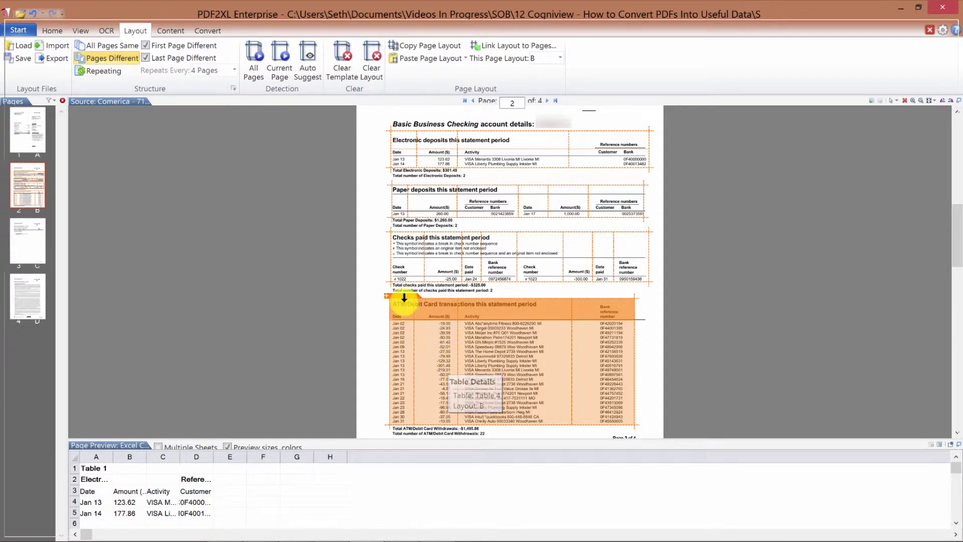
pyautogui.rightClick(403, 298)
pyautogui.click(447, 356)
pyautogui.moveTo(431, 236); pyautogui.dragTo(437, 206)
pyautogui.write('ATM')
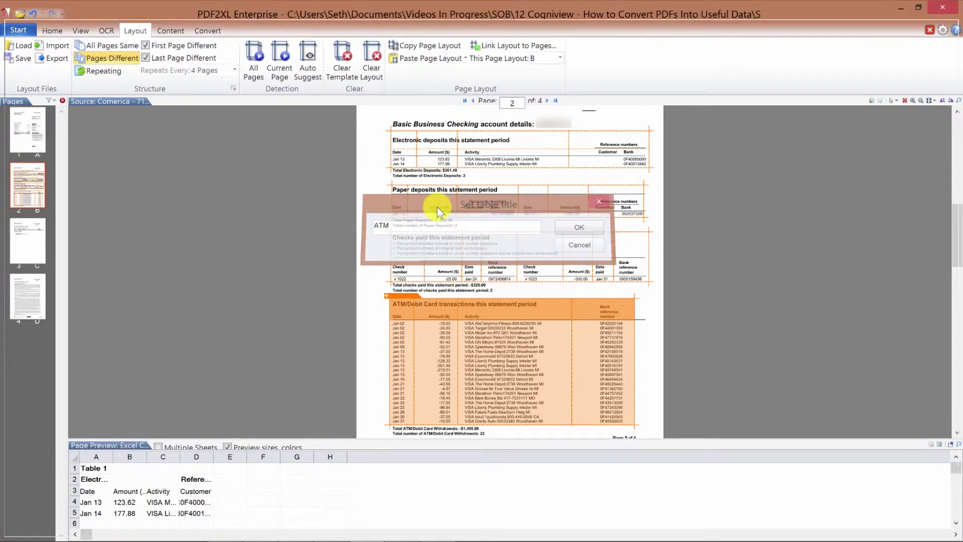
pyautogui.press('Return')
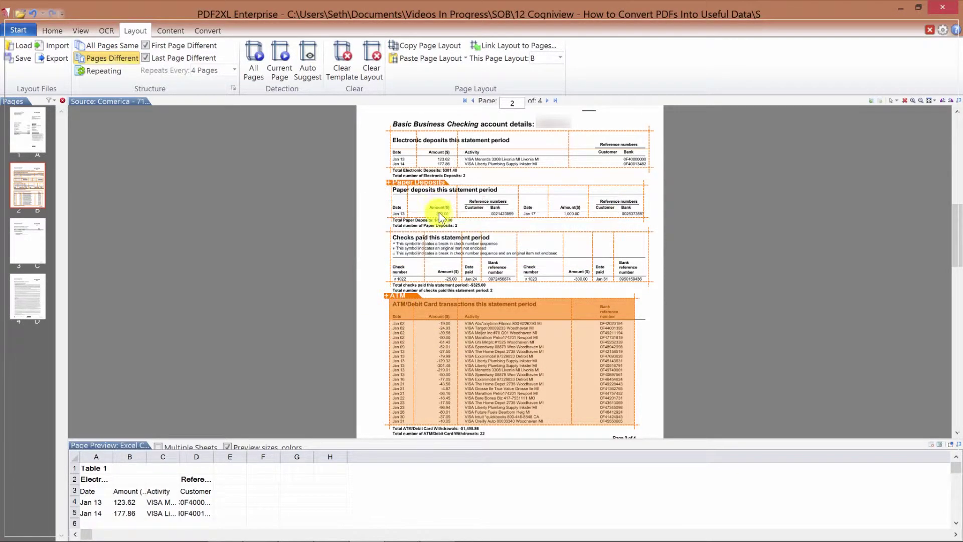
# Step: Define a table around the Other withdrawals section on page 3, through its data row, and title it Other Withdrawls
pyautogui.click(28, 237)
pyautogui.moveTo(391, 184)
pyautogui.mouseDown()
pyautogui.moveTo(552, 193)
pyautogui.moveTo(650, 214)
pyautogui.mouseUp()
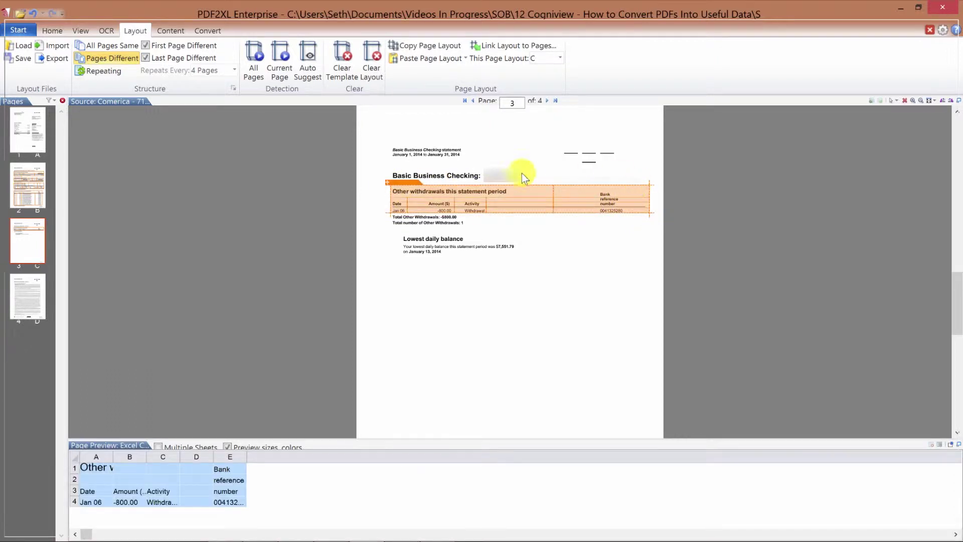
pyautogui.rightClick(404, 182)
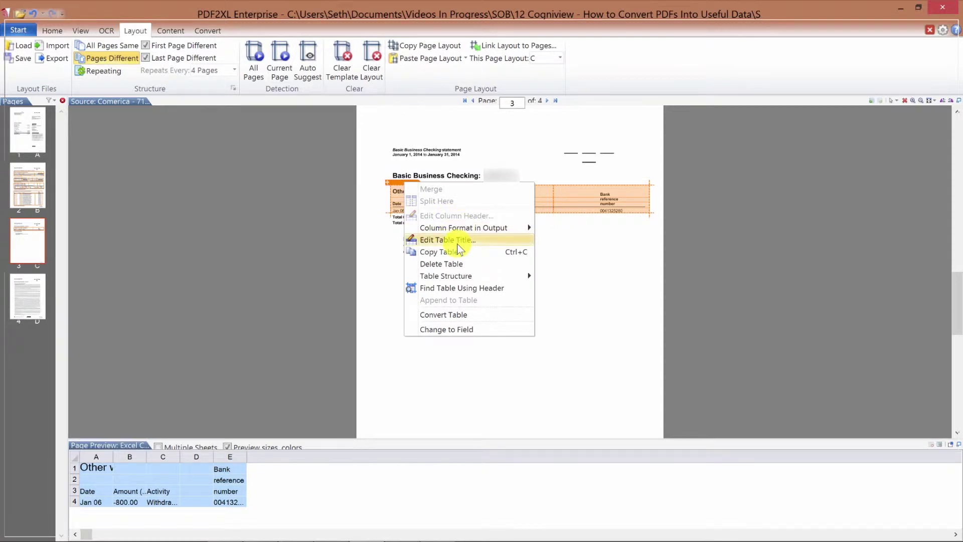
pyautogui.click(458, 242)
pyautogui.write('Other Withdrawls')
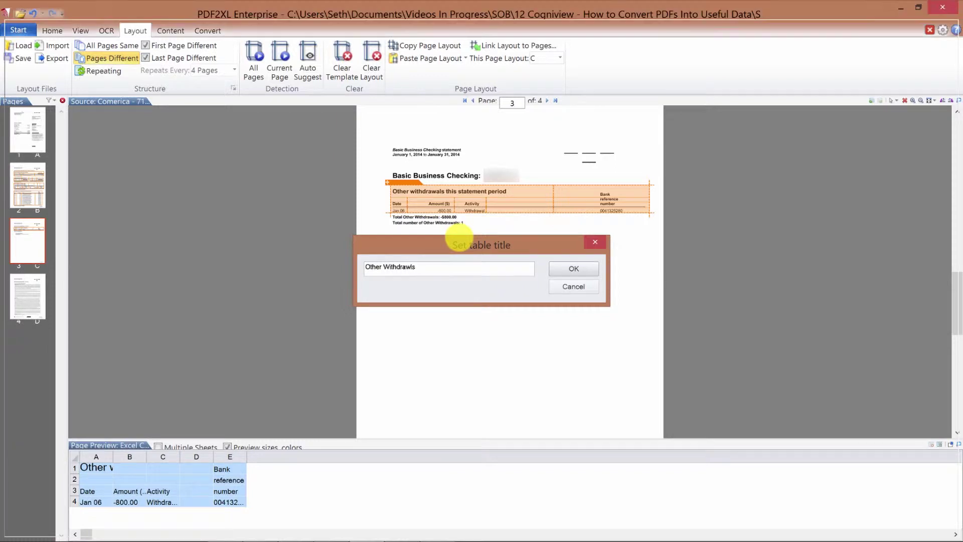
pyautogui.press('Return')
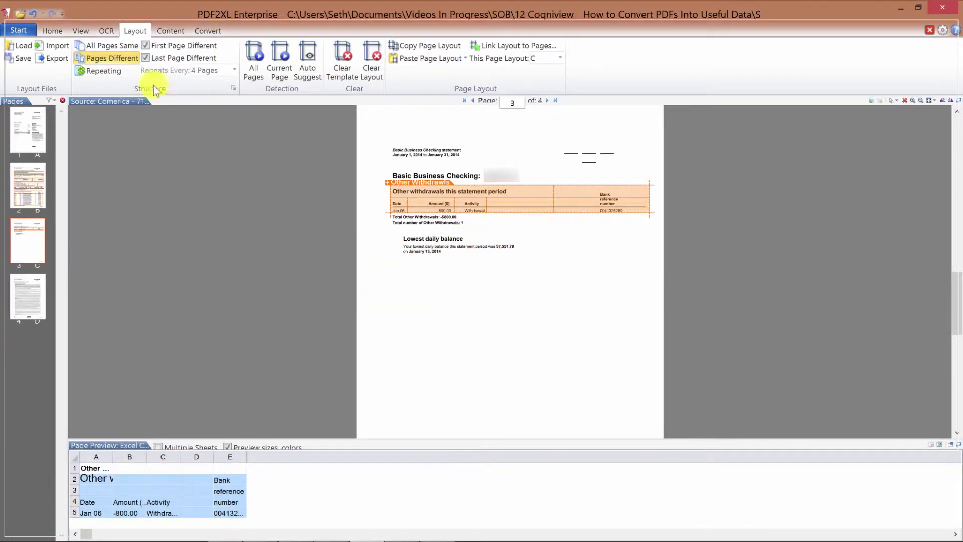
# Step: Convert all the defined tables to Excel and maximize the resulting workbook window
pyautogui.click(203, 31)
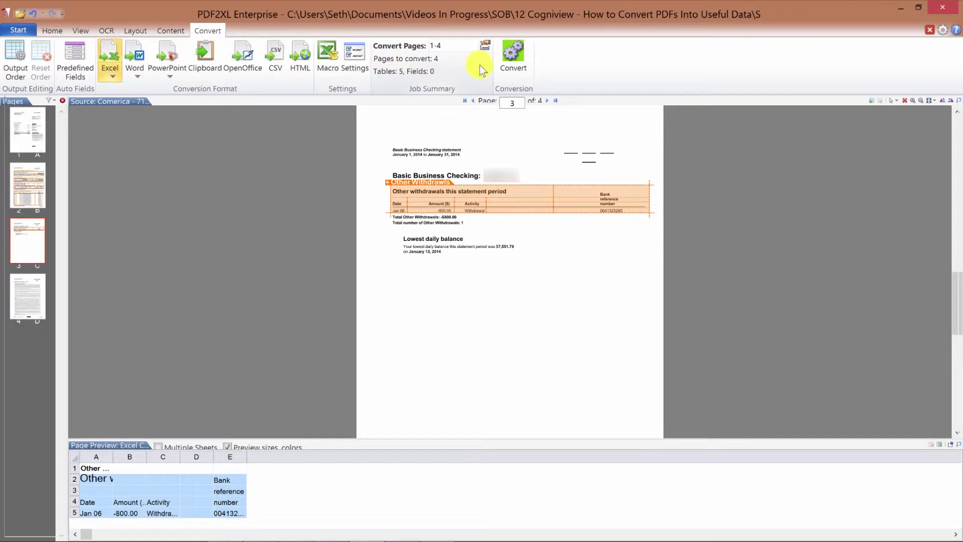
pyautogui.click(513, 49)
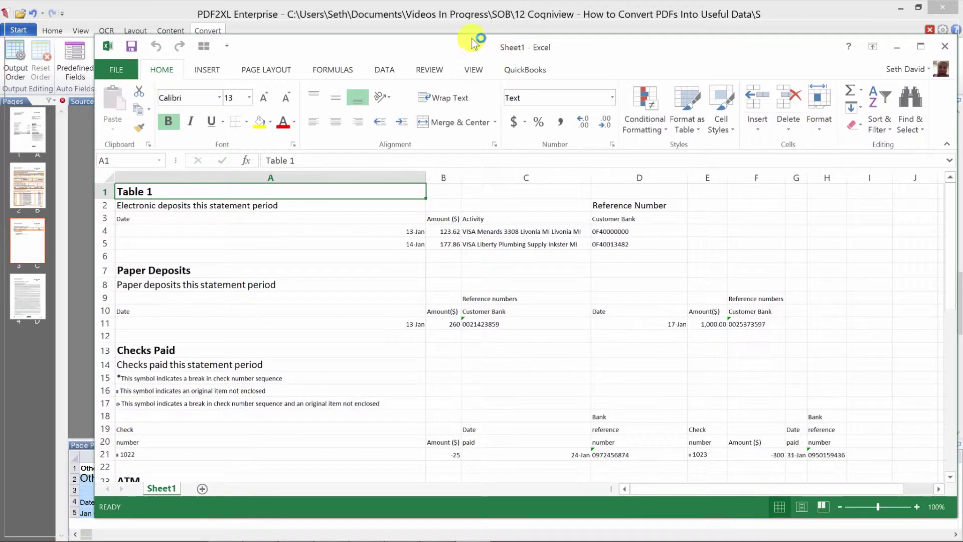
pyautogui.moveTo(458, 53); pyautogui.dragTo(333, 3)
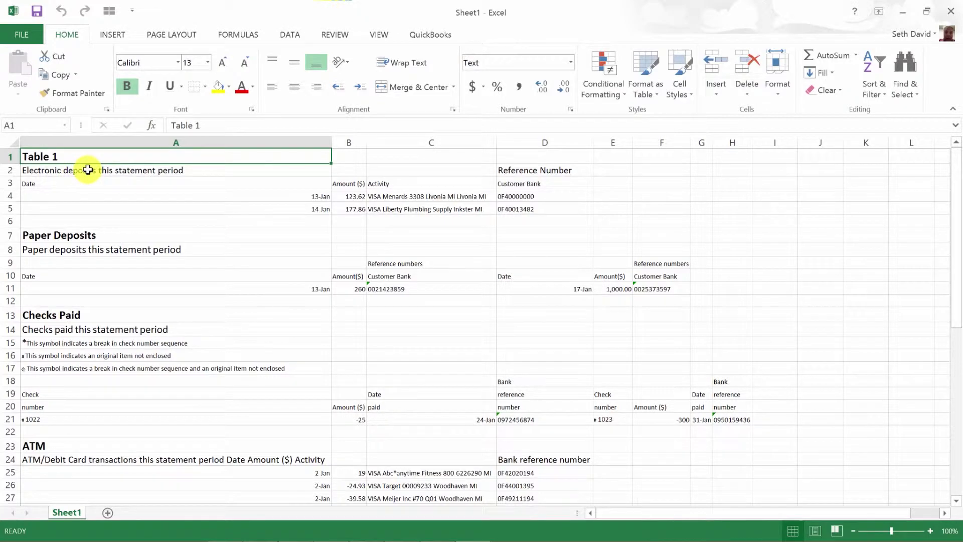
# Step: Switch back to PDF2XL Enterprise and set the title of the electronic deposits table on page 2 to Electronic Deposits
pyautogui.hotkey('alt', 'Tab')
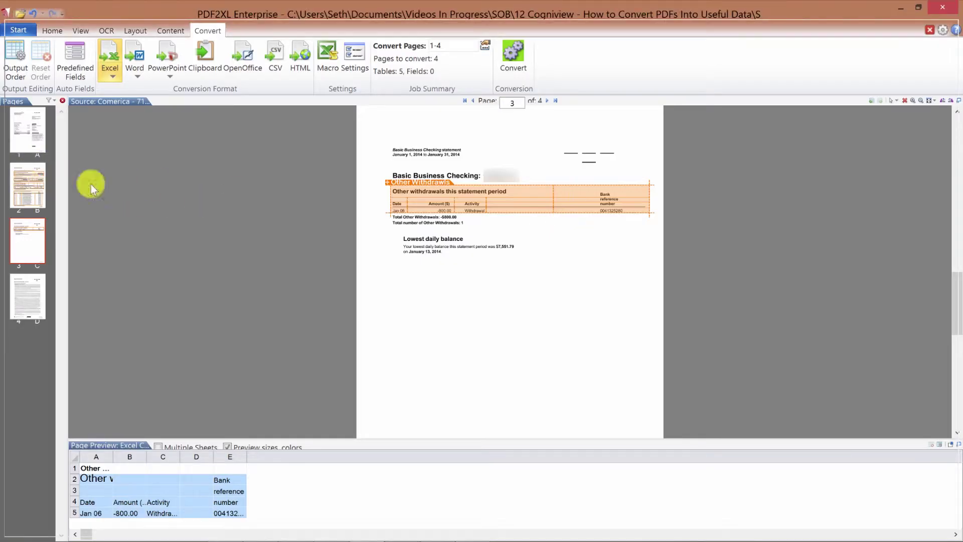
pyautogui.click(26, 182)
pyautogui.rightClick(405, 180)
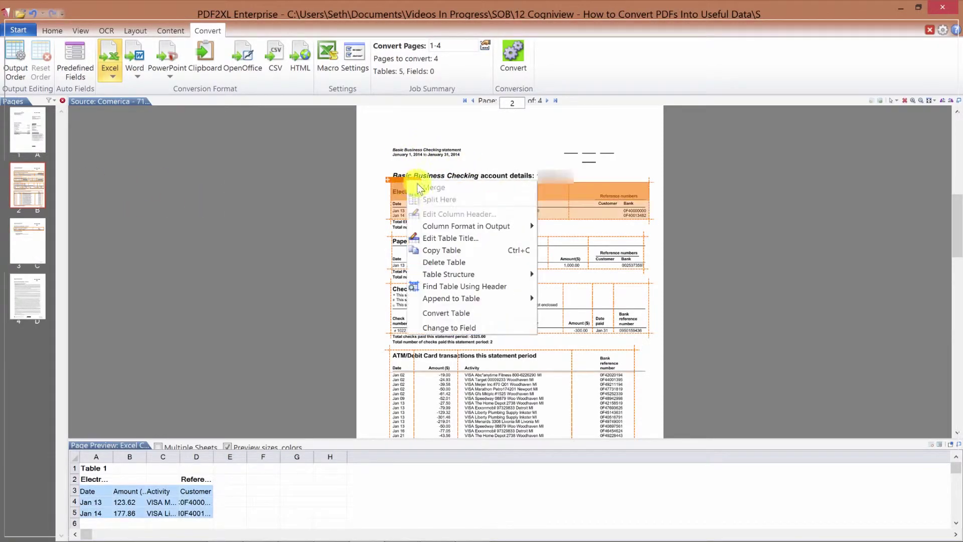
pyautogui.click(454, 239)
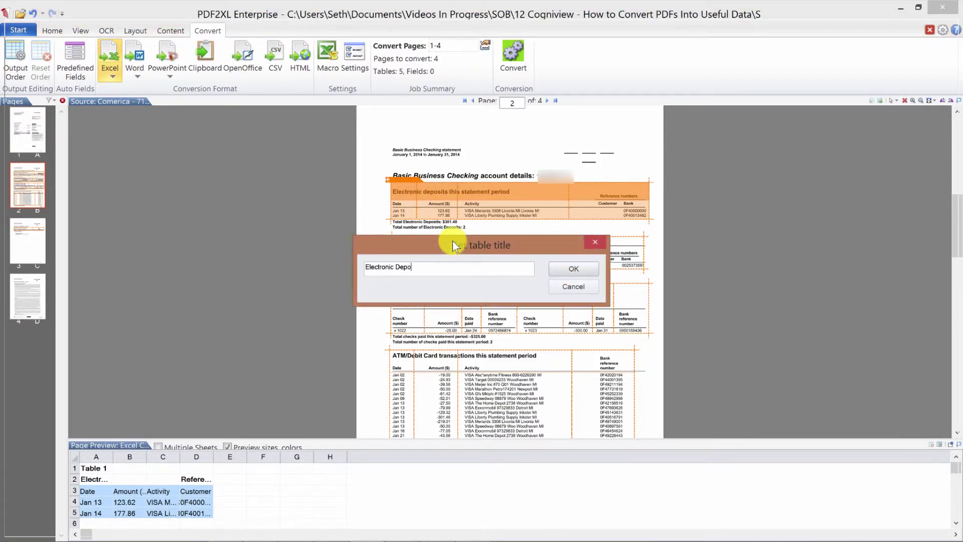
pyautogui.write('Electronic Deposits')
pyautogui.press('Return')
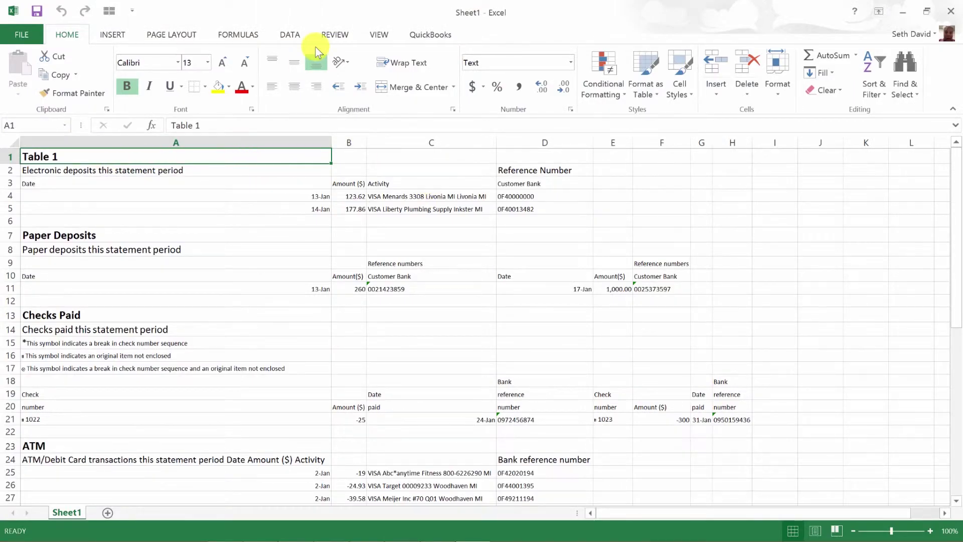
# Step: Switch to the converted Excel sheet, replace the Table 1 title in cell A1 with "Electronic deposits this statement period" and compare the section headings
pyautogui.write('Electronic deposits this statement period')
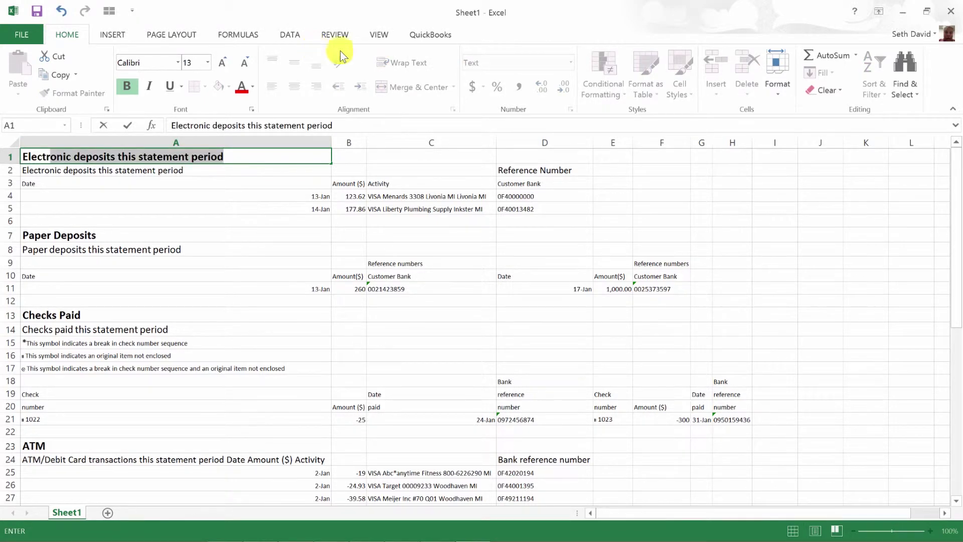
pyautogui.press('Return')
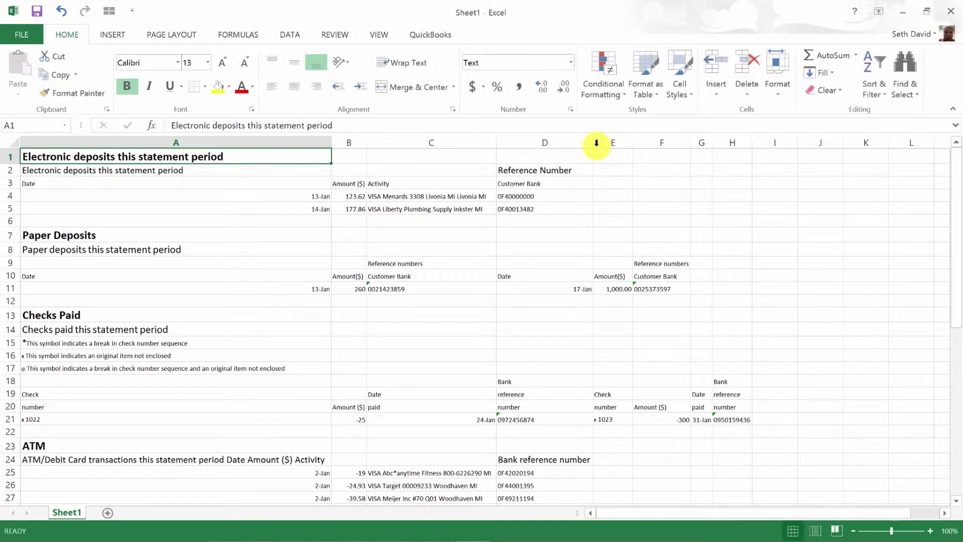
pyautogui.click(58, 250)
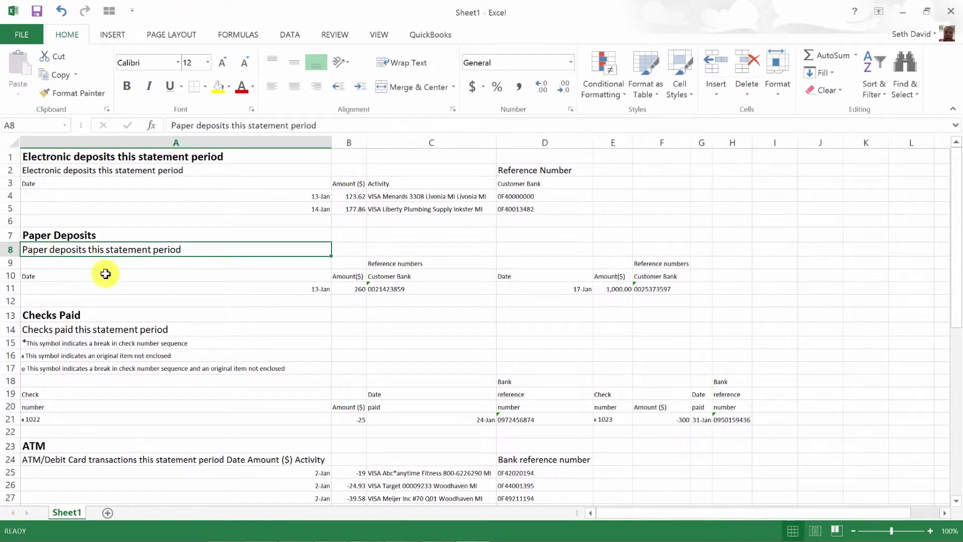
pyautogui.moveTo(138, 169)
pyautogui.mouseDown()
pyautogui.moveTo(146, 155)
pyautogui.moveTo(125, 173)
pyautogui.mouseUp()
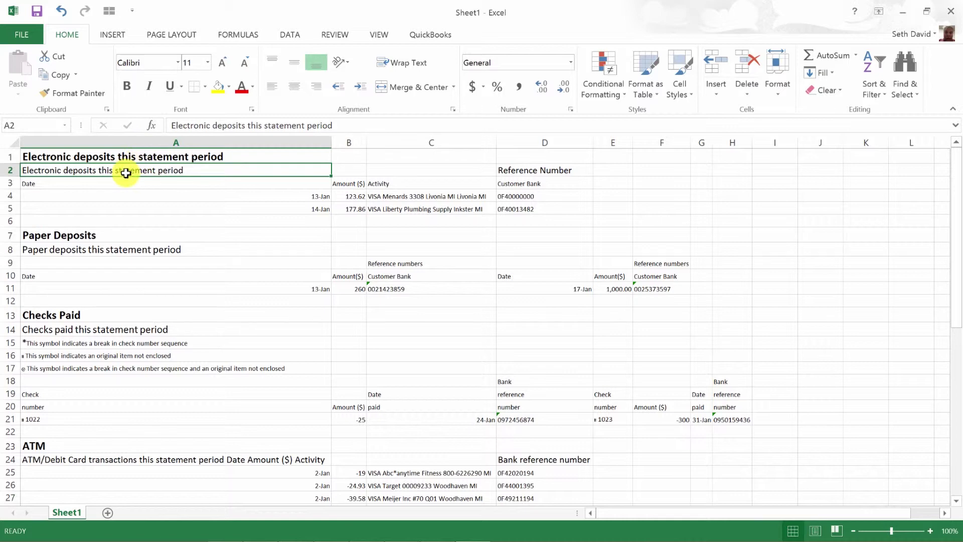
pyautogui.click(159, 156)
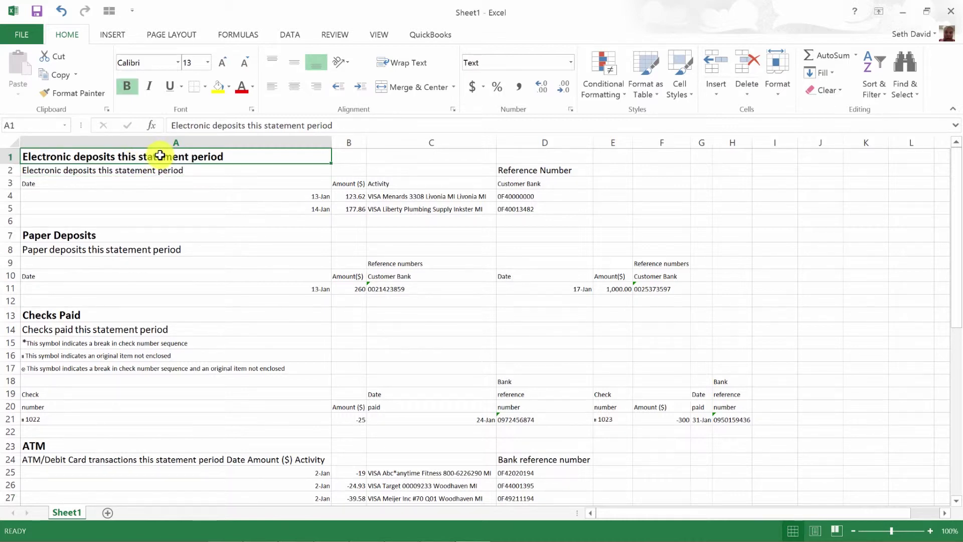